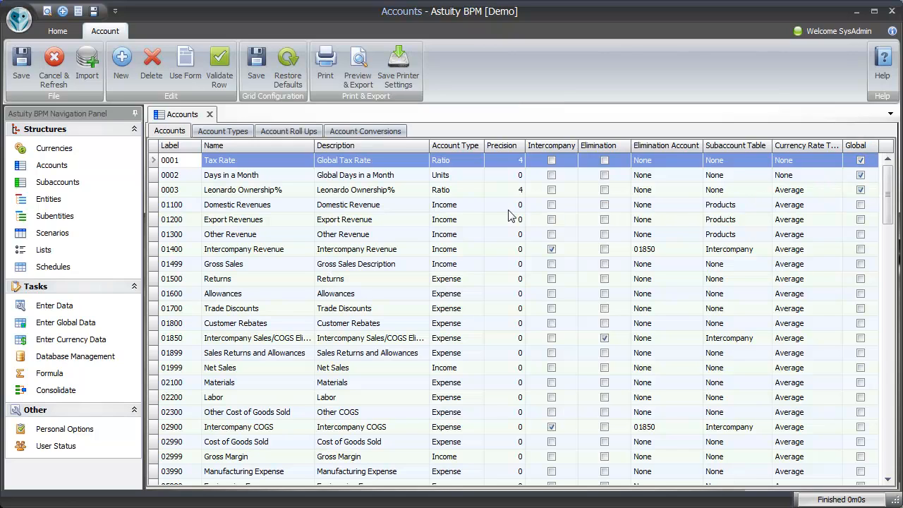
Step: Review the available account types for account 01100 Domestic Revenues, leaving its assignment unchanged
click(480, 206)
click(478, 205)
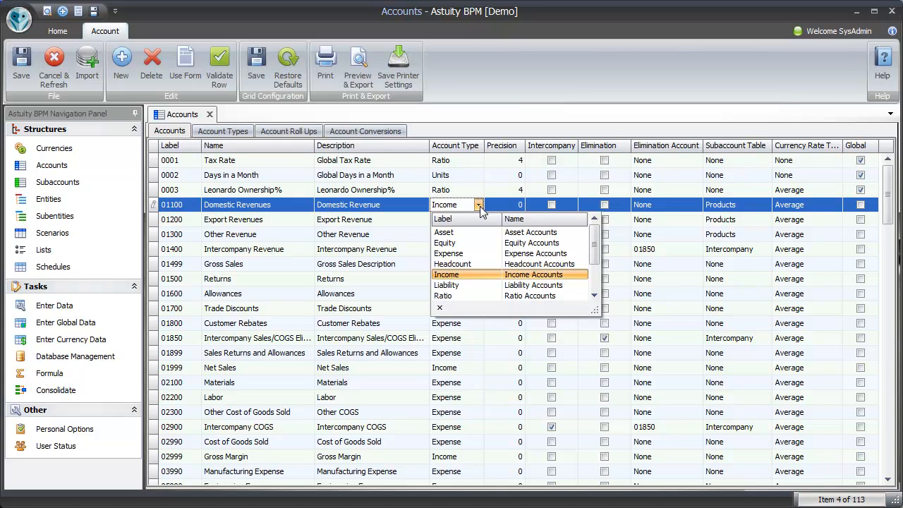
click(480, 210)
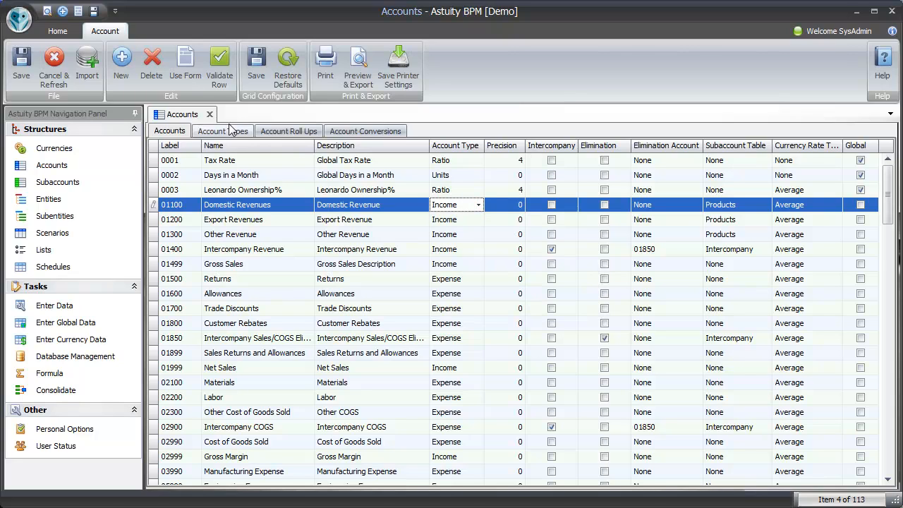
Step: Enable form editing, view the Account Definition form for Domestic Revenues (01100), and cancel it
click(180, 69)
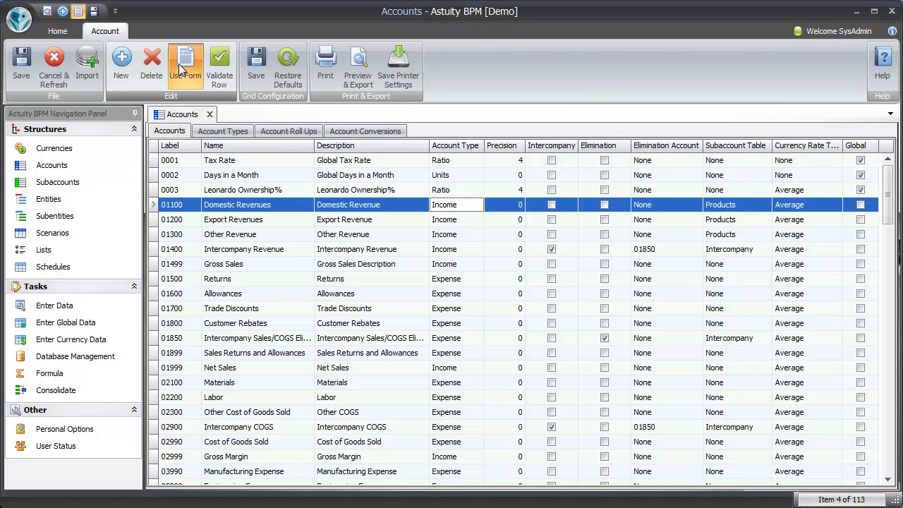
click(150, 206)
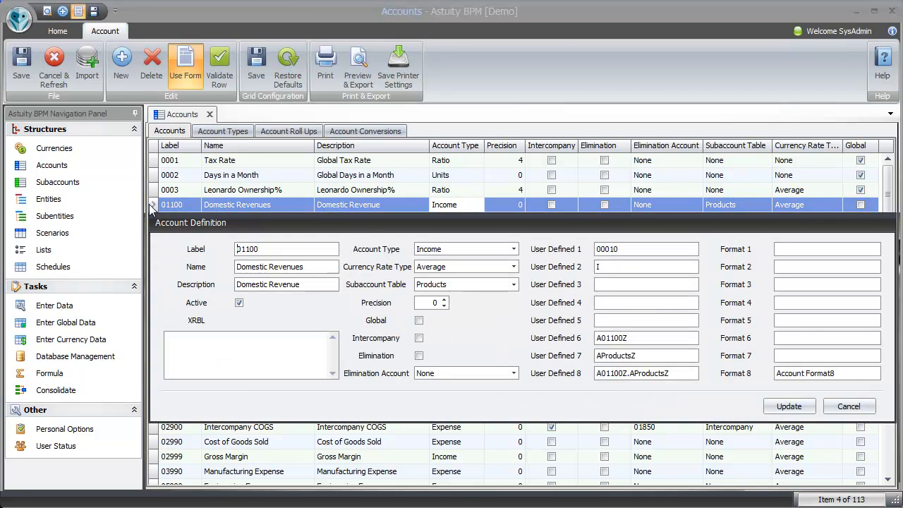
click(848, 407)
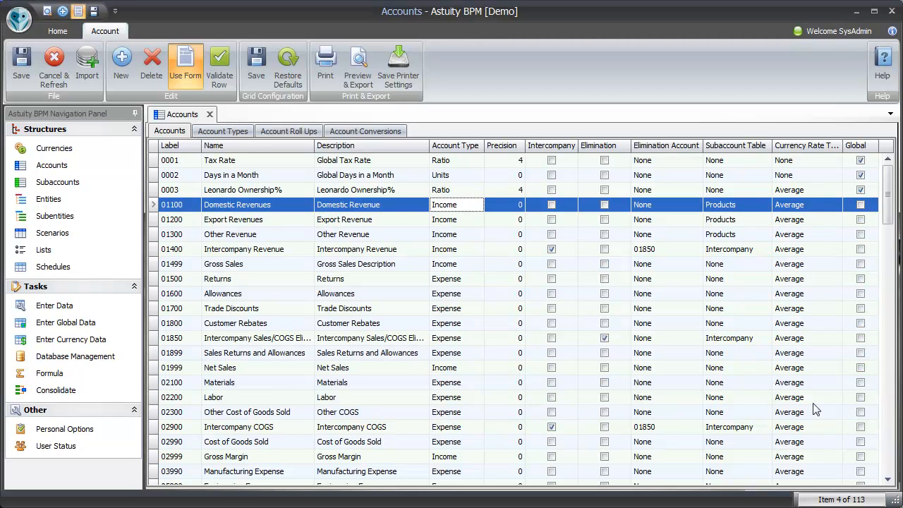
Step: Load the accounts metadata workbook into the Import Accounts window and inspect its rows
click(89, 62)
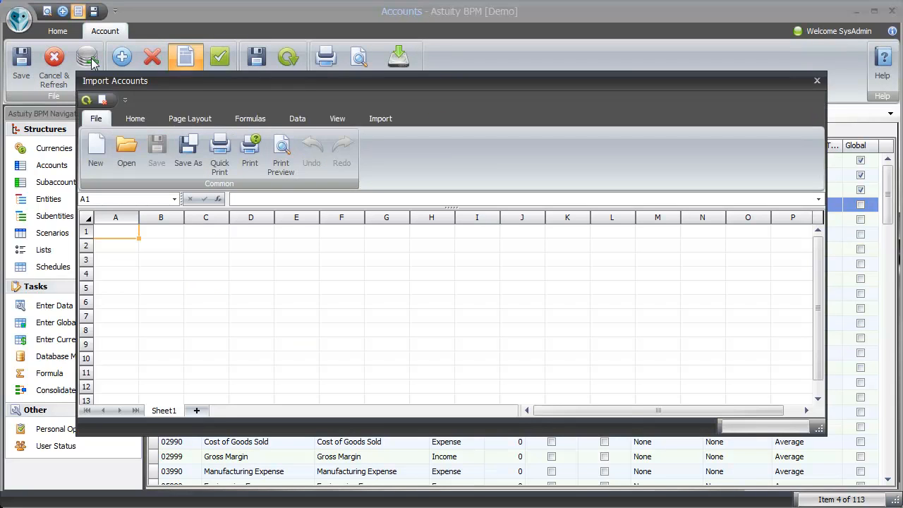
click(130, 149)
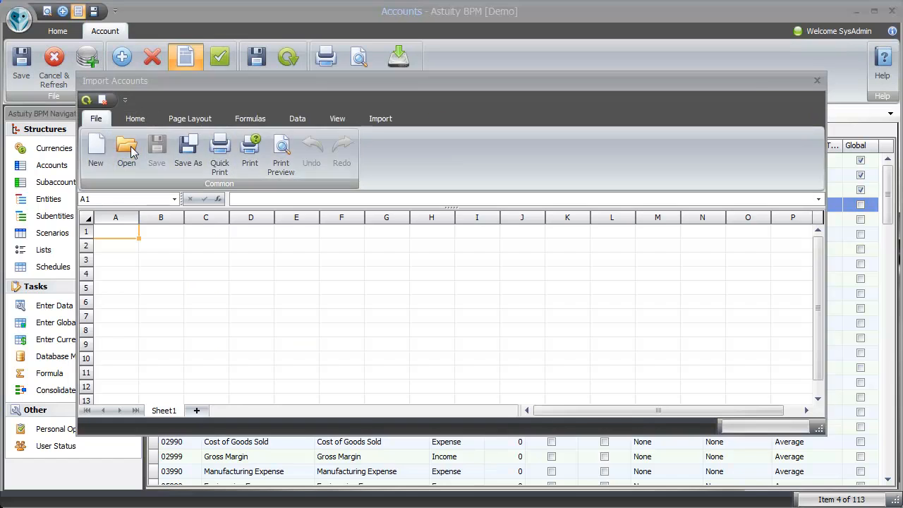
double_click(379, 385)
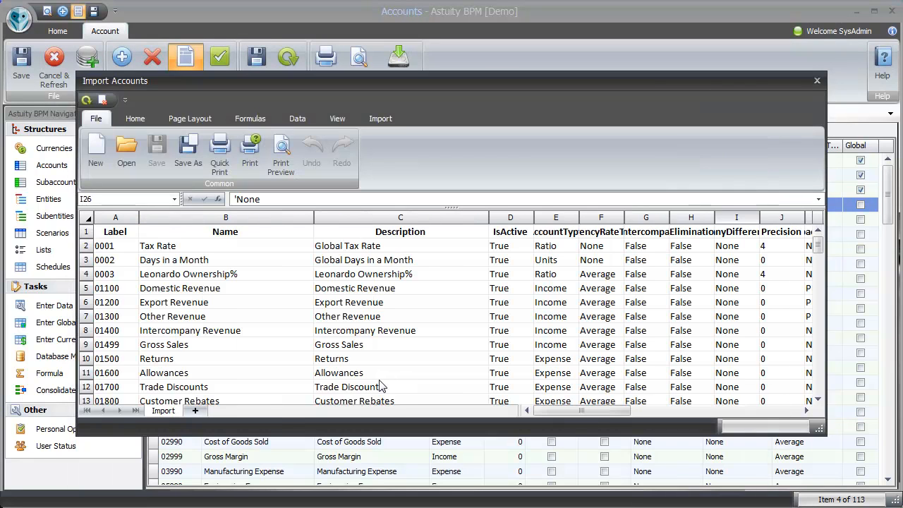
click(353, 345)
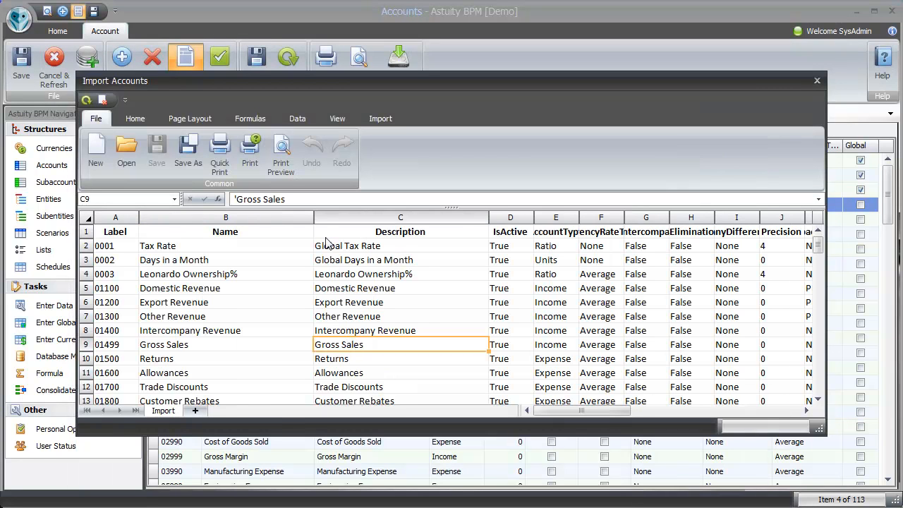
Step: Test the accounts import on the current region and close the import window without importing
click(381, 119)
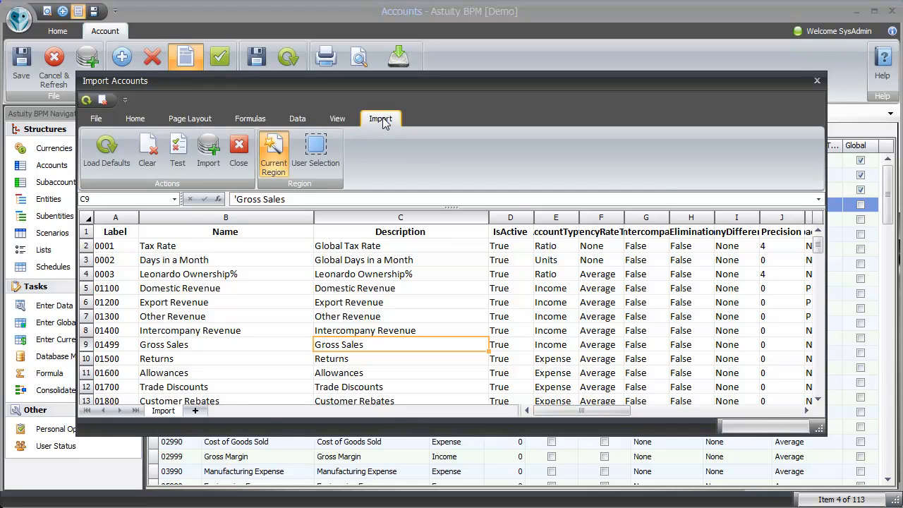
click(177, 150)
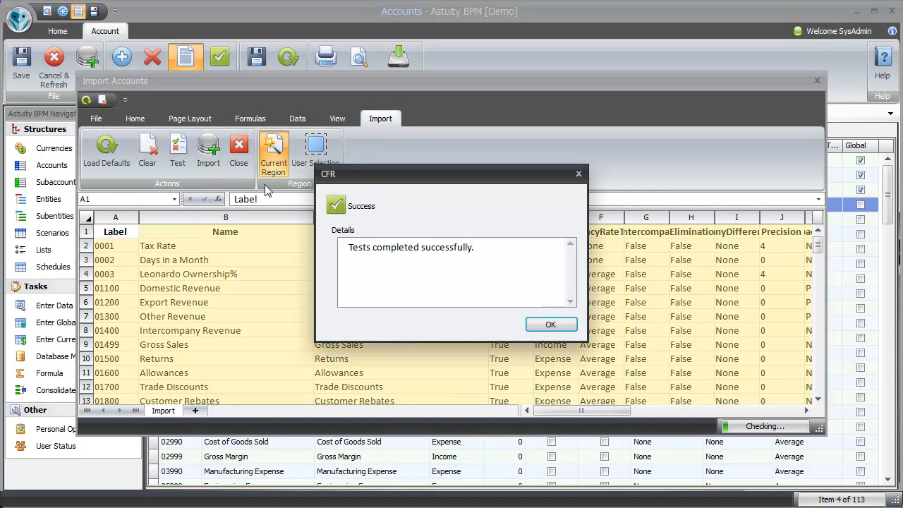
click(551, 325)
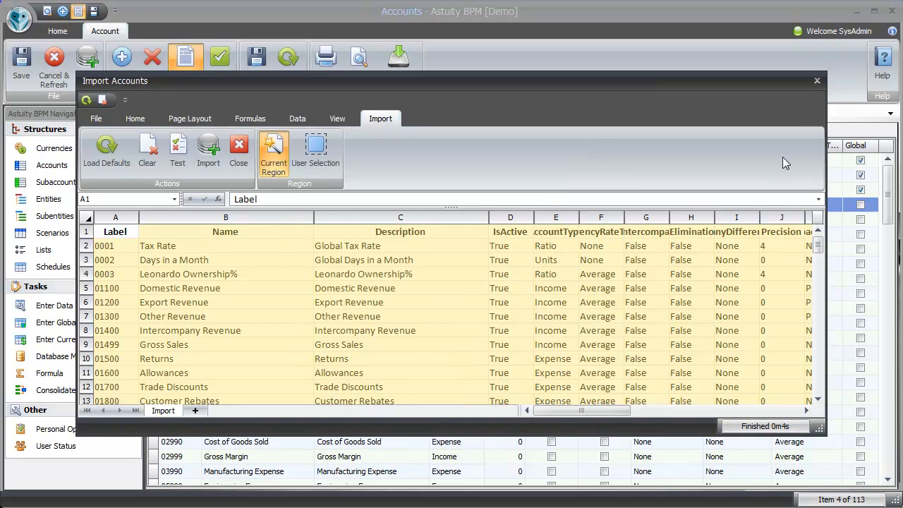
click(817, 82)
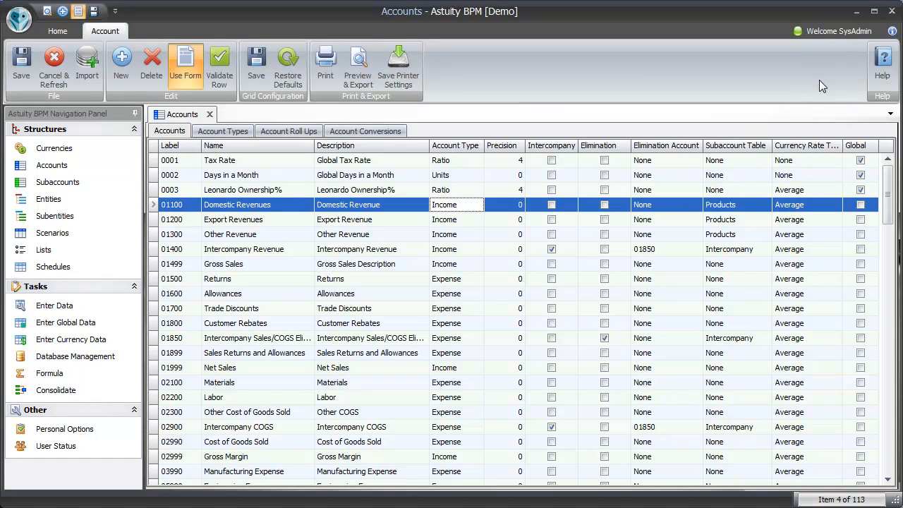
Step: Review the account types and their Flow and Credit settings, including the currency conversion method choices for Current Assets
click(217, 134)
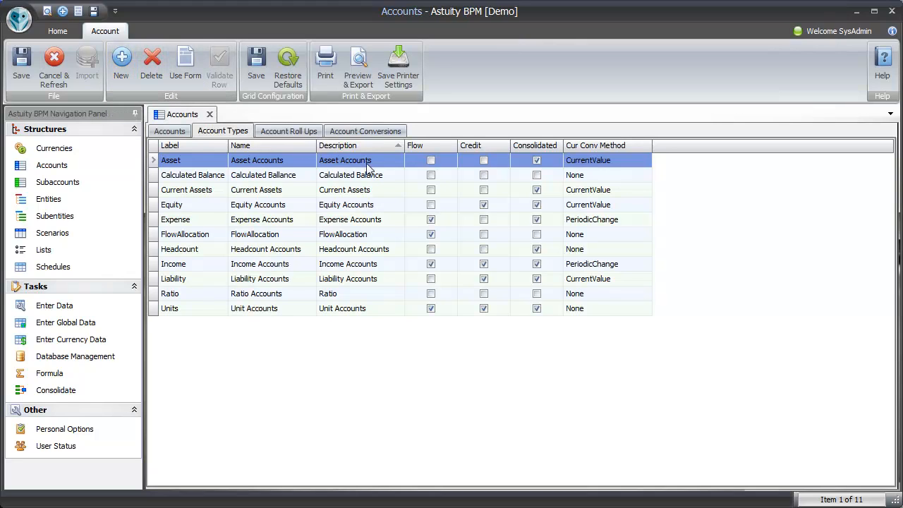
mouse_move(432, 151)
mouse_move(483, 152)
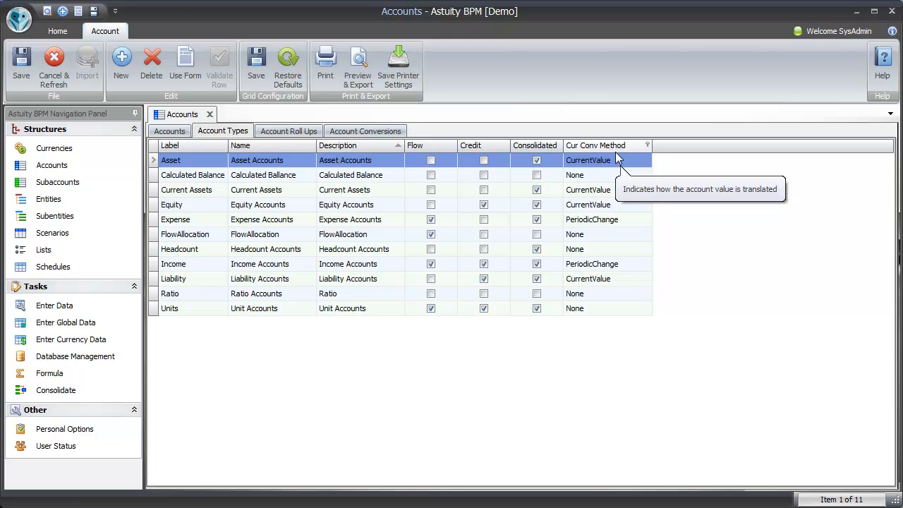
click(608, 190)
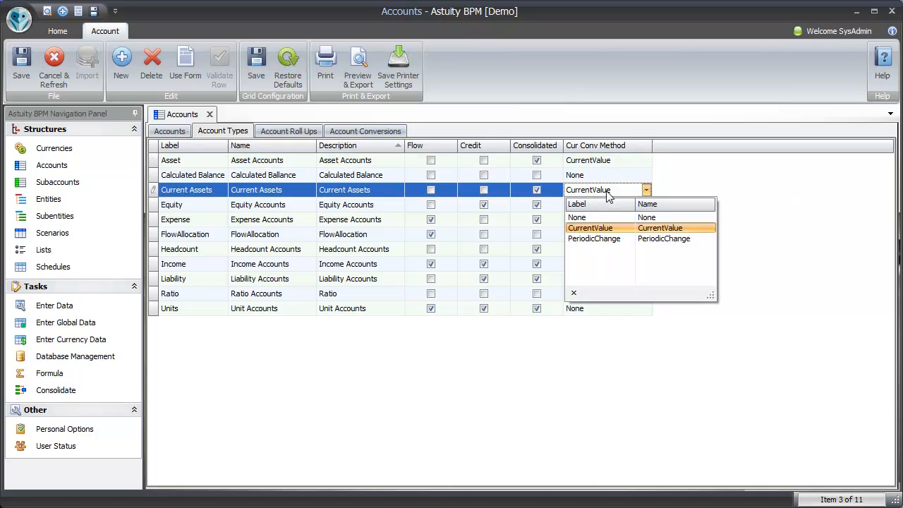
click(608, 194)
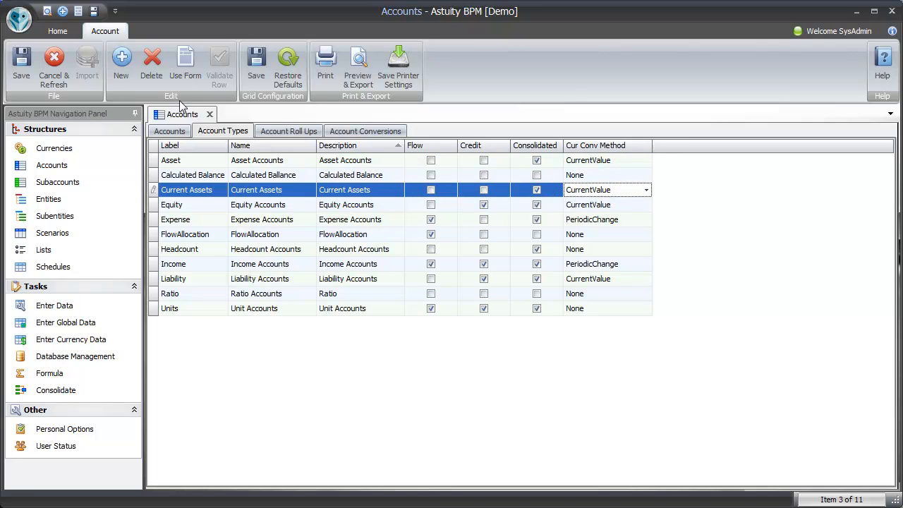
Step: Enable form editing for account types, view the Current Assets definition form, and cancel it
click(185, 67)
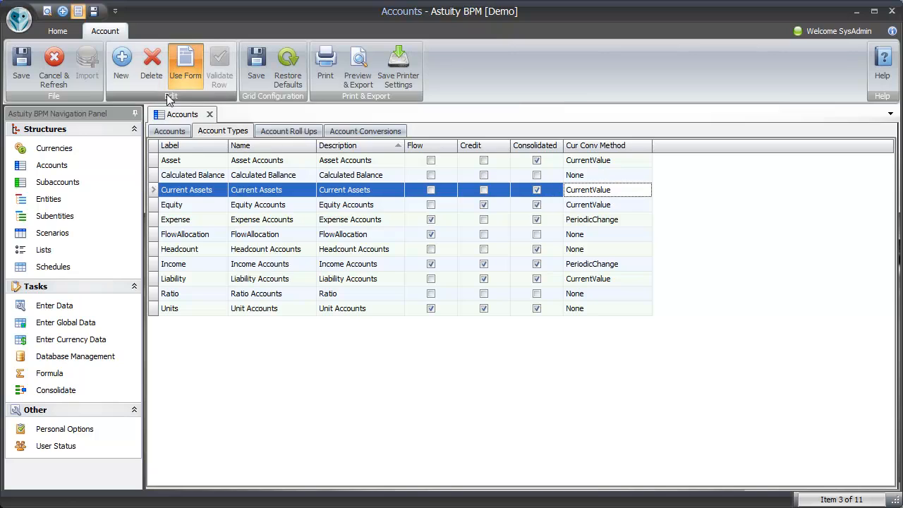
double_click(153, 191)
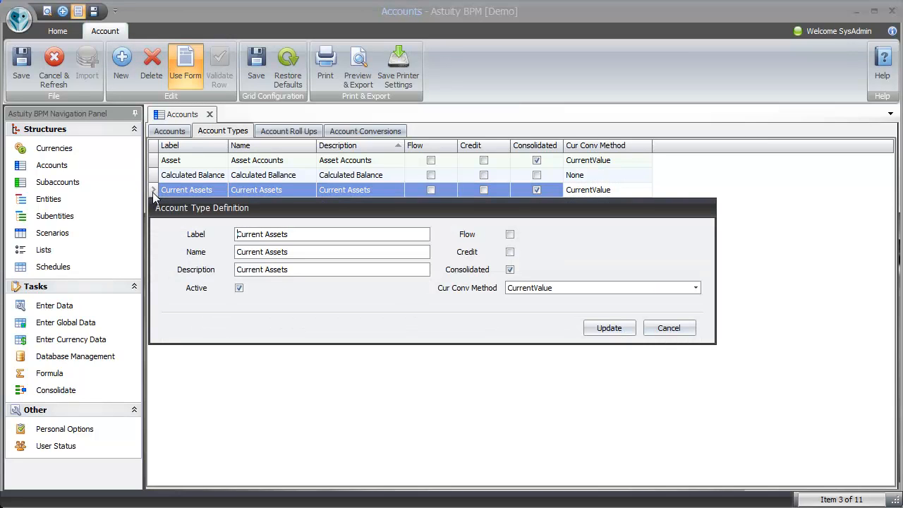
click(674, 337)
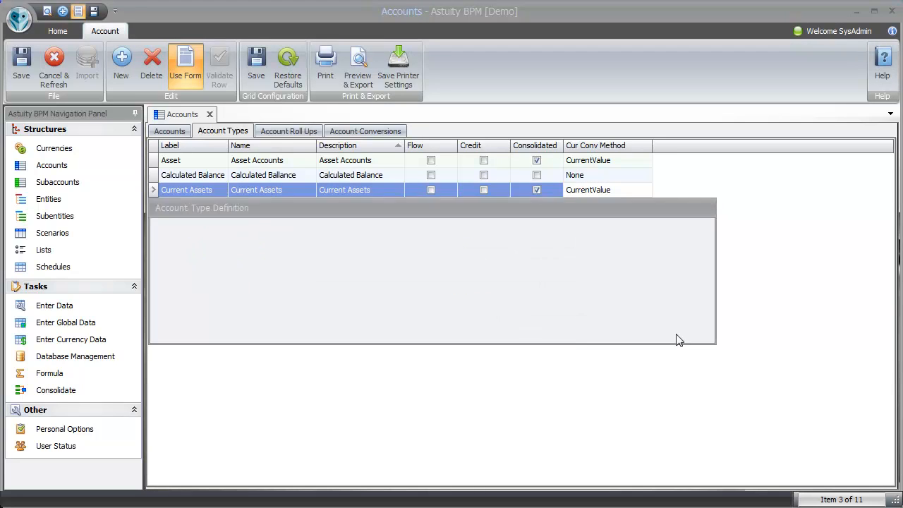
Step: Inspect the account roll-up hierarchy for Gross Margin and Operating Expenses, toggling subaccount display on and off
click(274, 131)
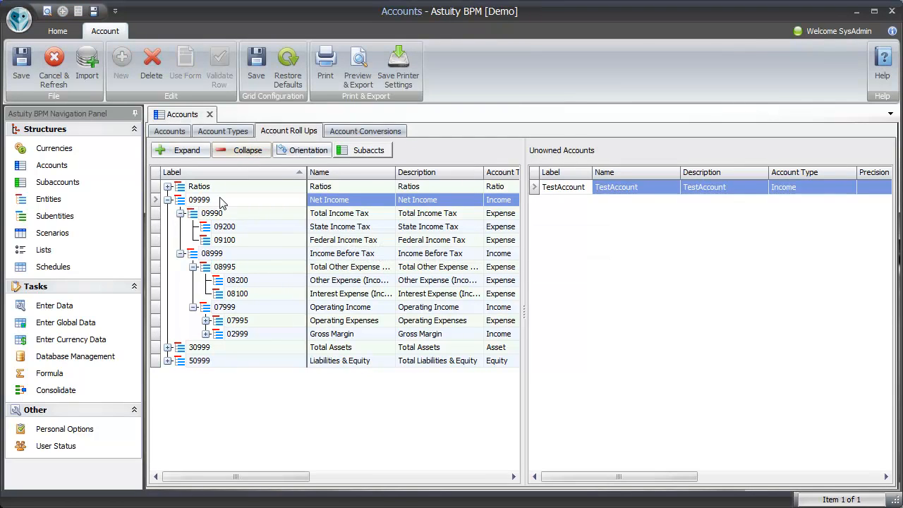
click(205, 333)
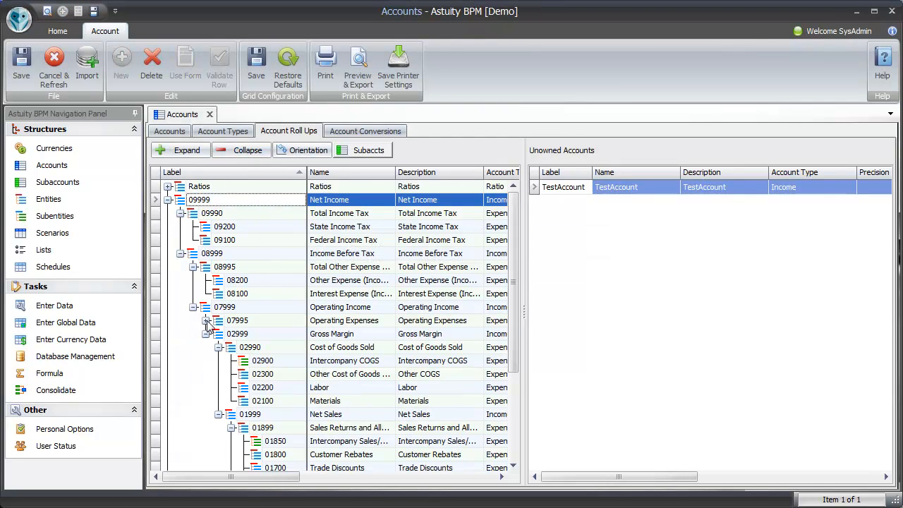
click(206, 321)
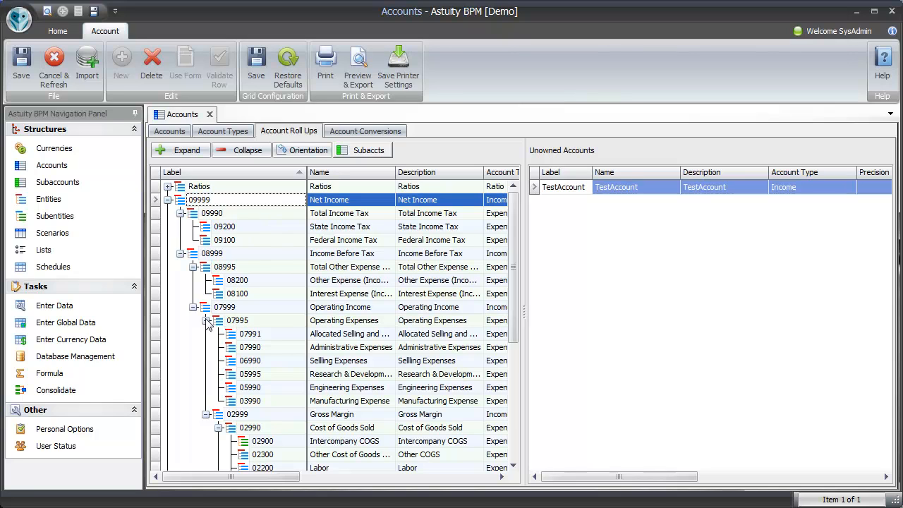
click(206, 320)
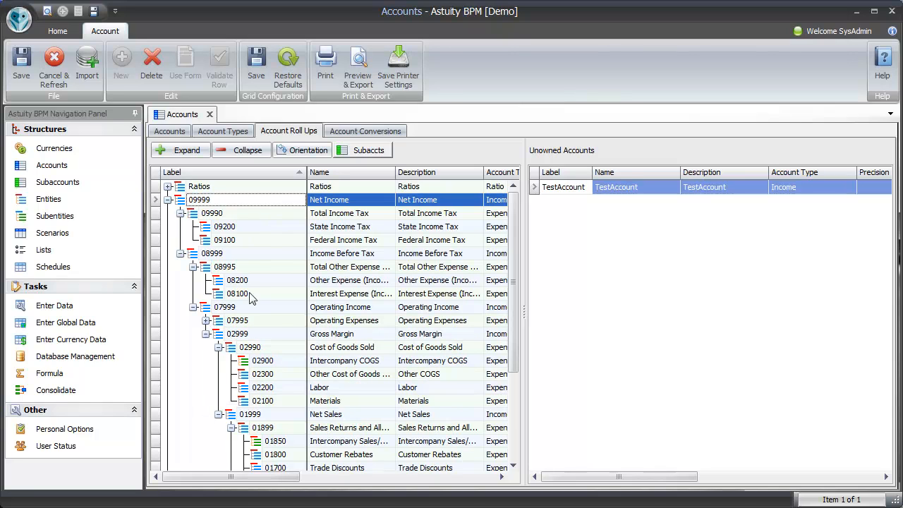
click(364, 151)
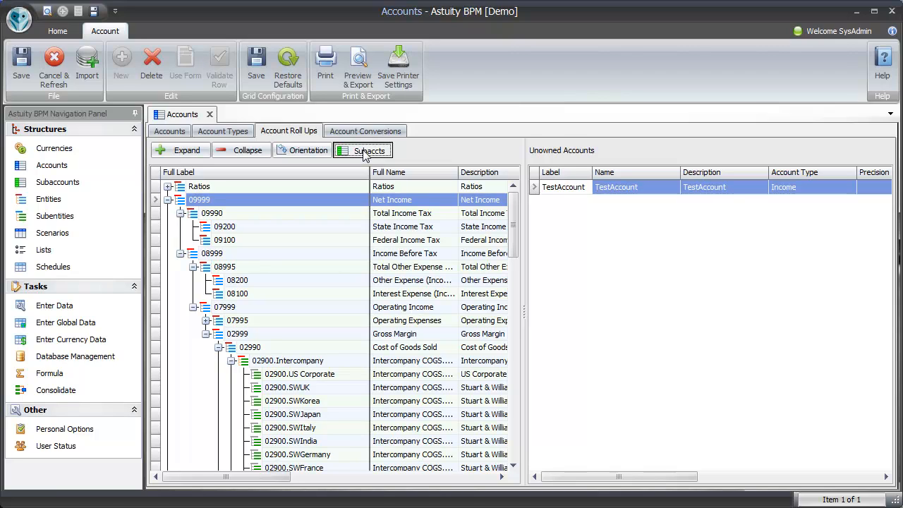
click(364, 151)
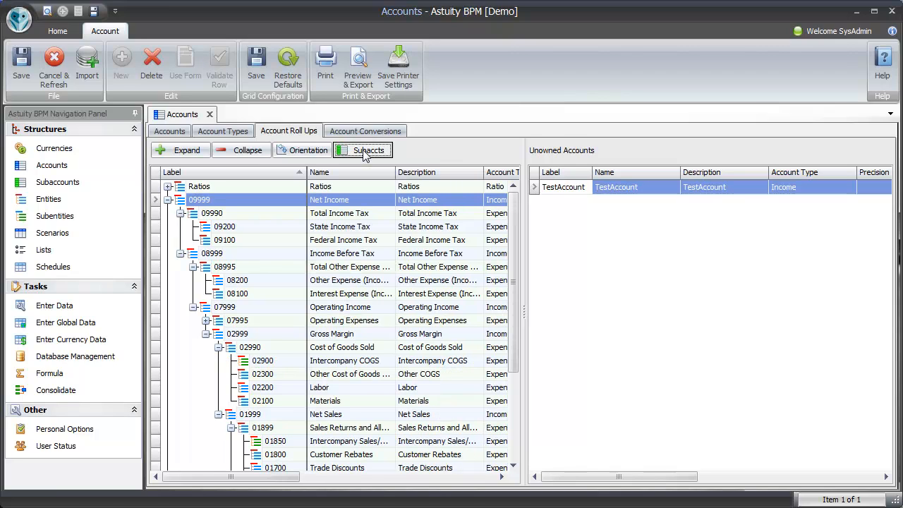
Step: Try placing the unowned TestAccount under roll-up 08995, directly above 08200, and discard the roll-up changes
drag(535, 191, 266, 266)
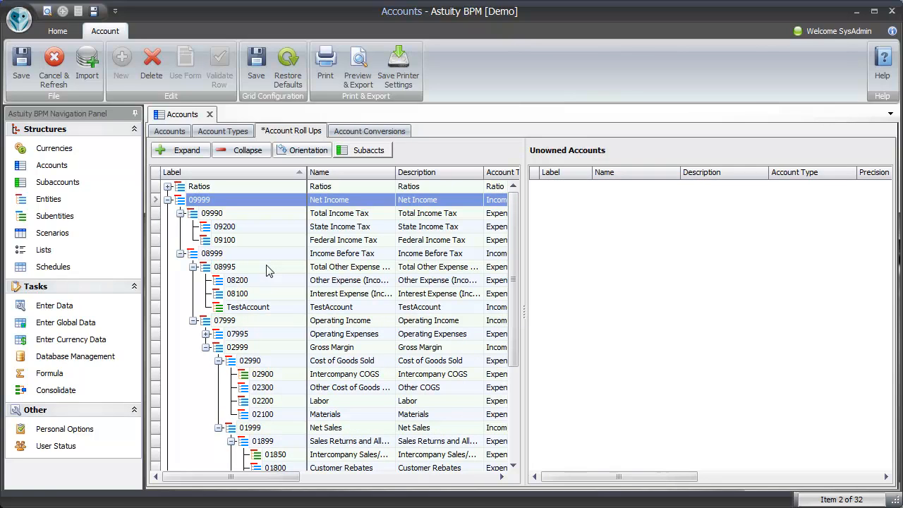
click(252, 310)
drag(251, 311, 251, 284)
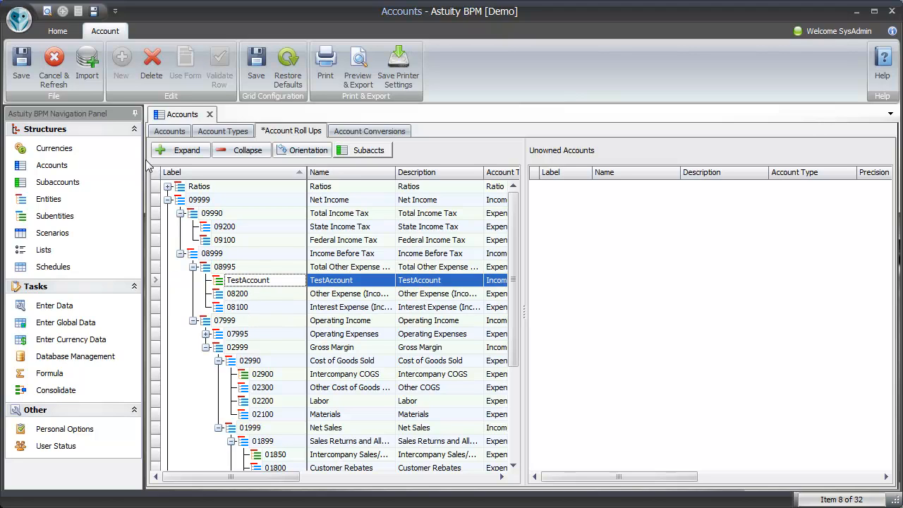
click(57, 61)
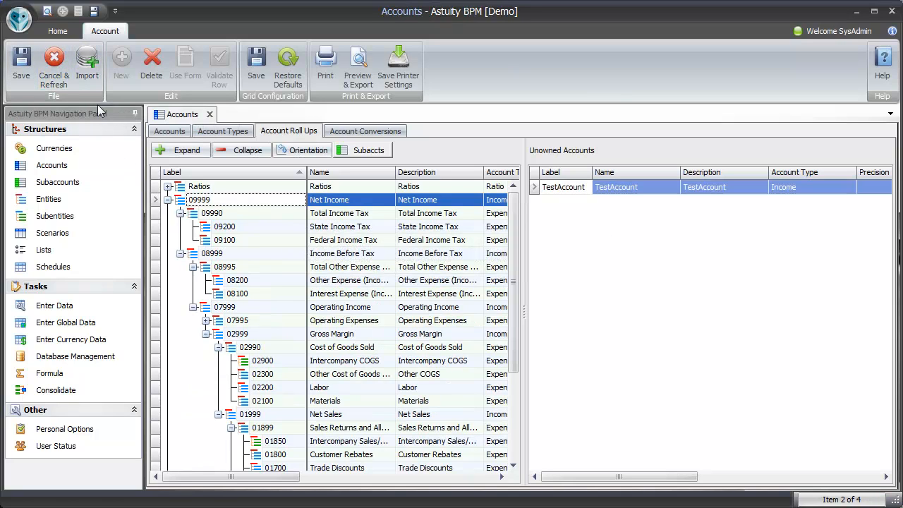
Step: Load AccountRollups.xlsx into the account roll-ups import window and inspect its parent, child and row order entries
click(87, 65)
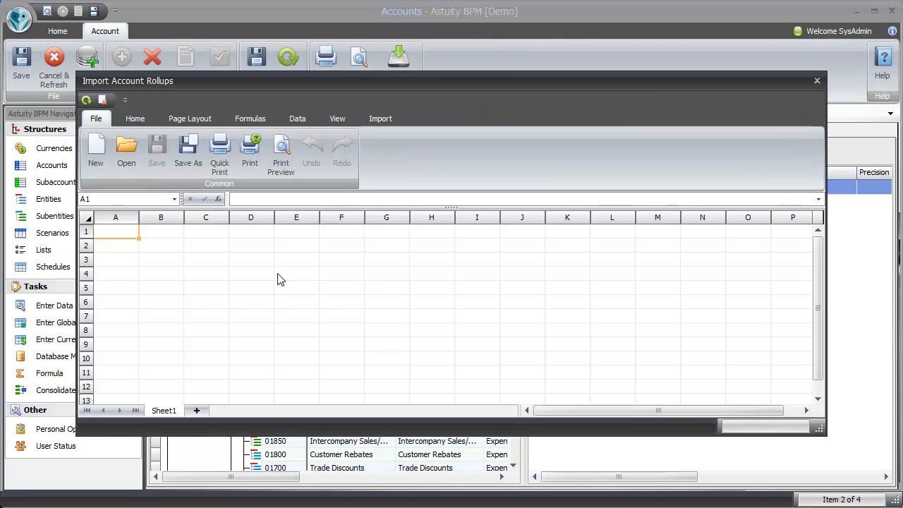
click(127, 145)
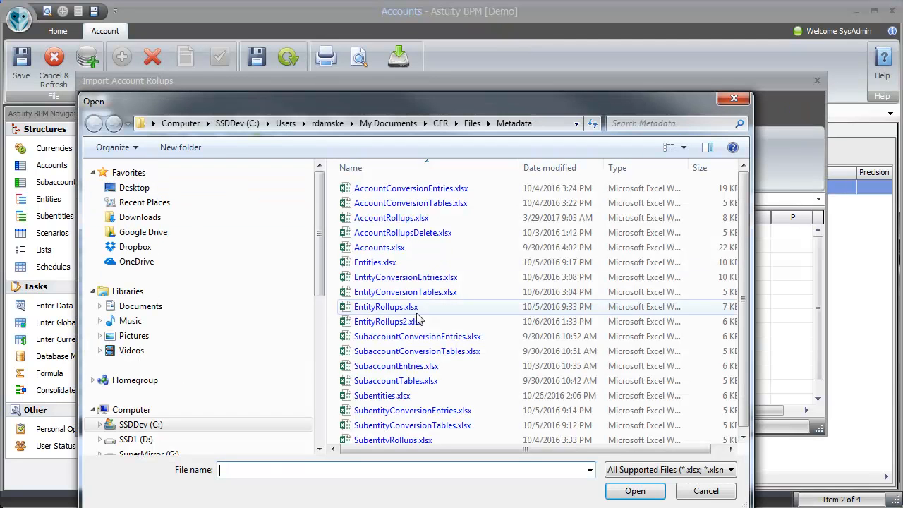
click(461, 218)
double_click(460, 219)
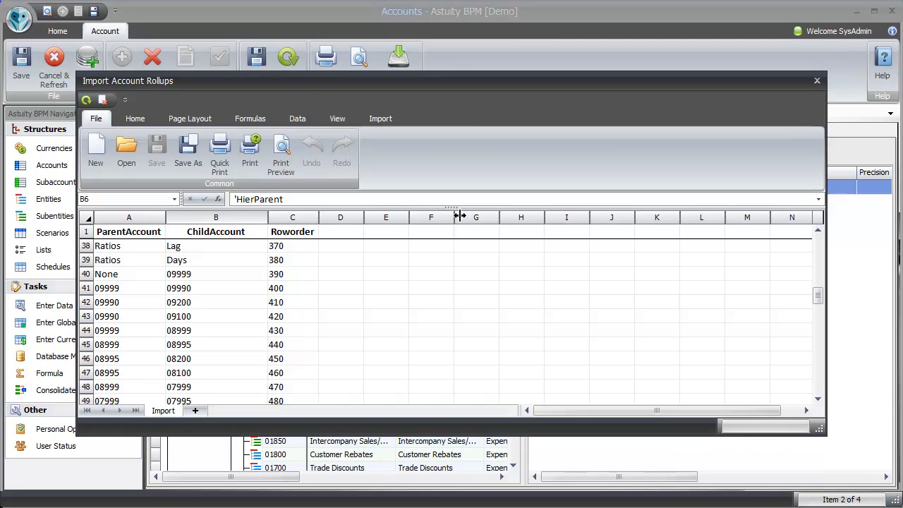
click(299, 307)
key(Page_Down)
key(Page_Down)
key(Page_Down)
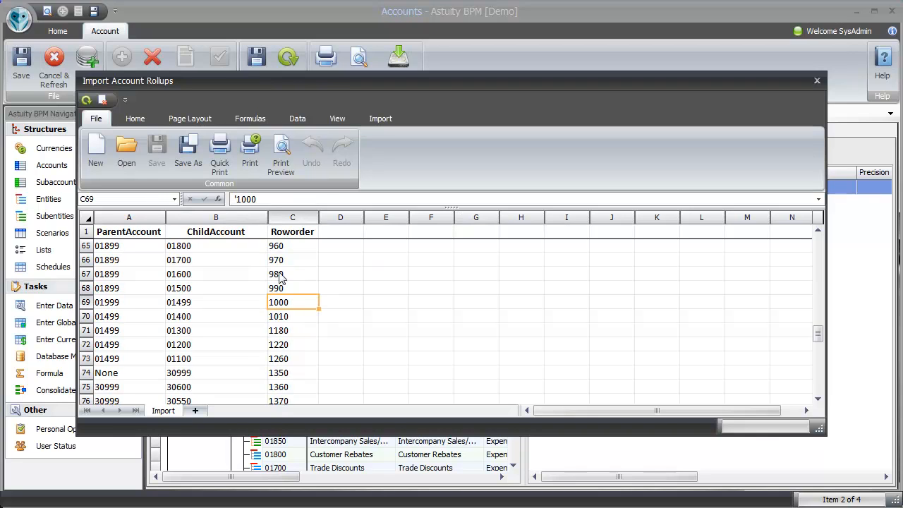
Step: Test the loaded account roll-ups workbook for import and close the import window without importing
click(380, 119)
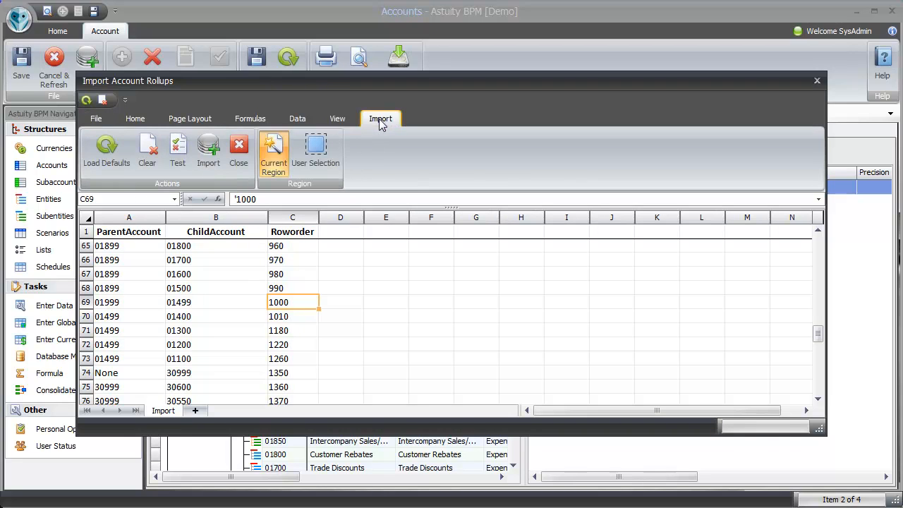
click(176, 148)
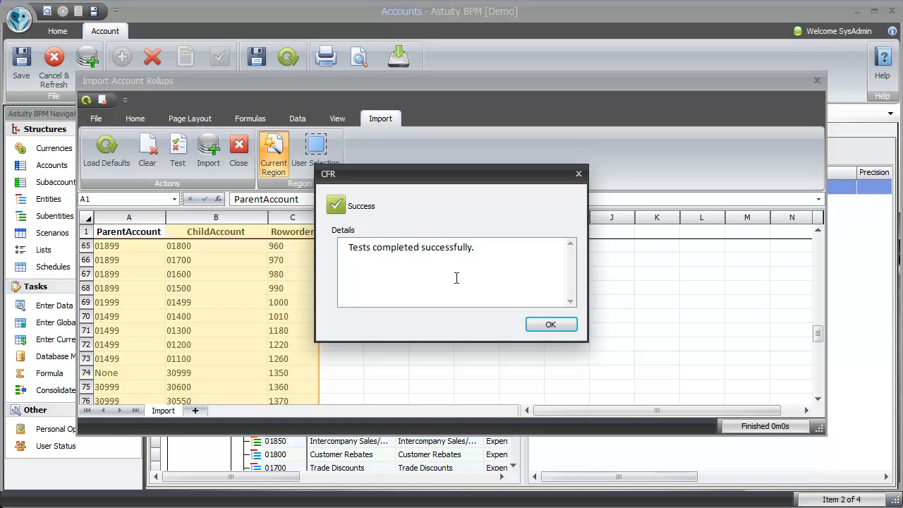
click(547, 327)
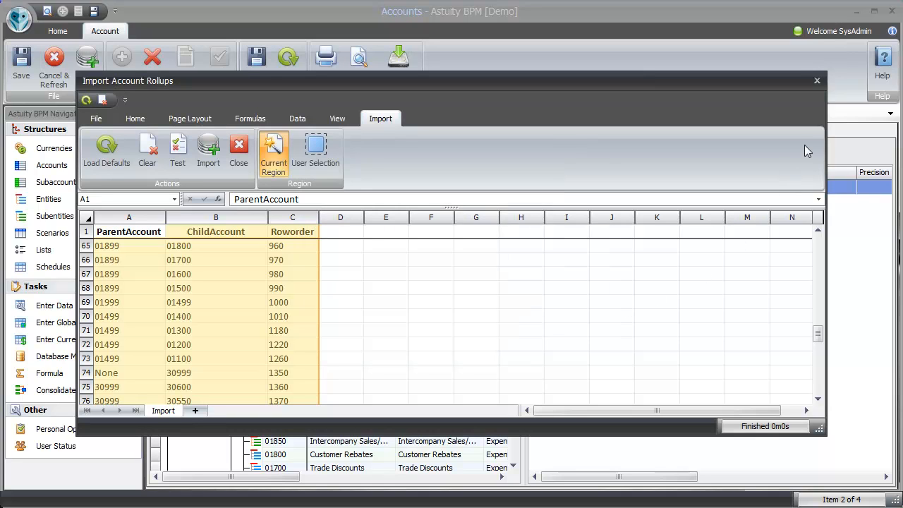
click(816, 81)
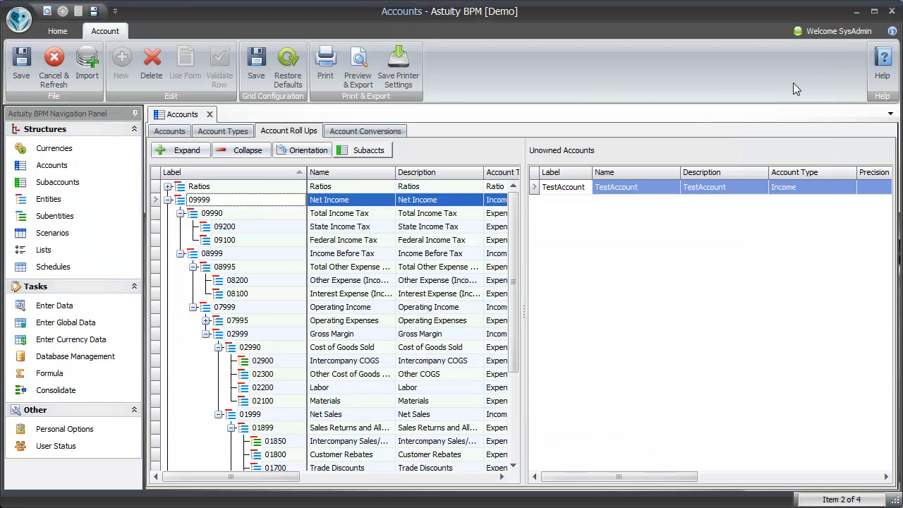
Step: Enable form editing for account conversions, and view and cancel the definition forms of the AllAccounts table and its 01499 entry
click(358, 136)
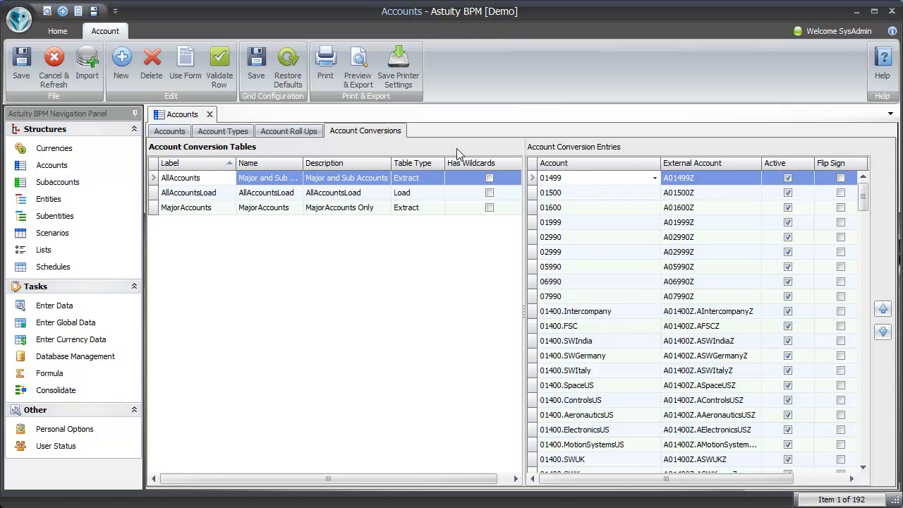
mouse_move(715, 167)
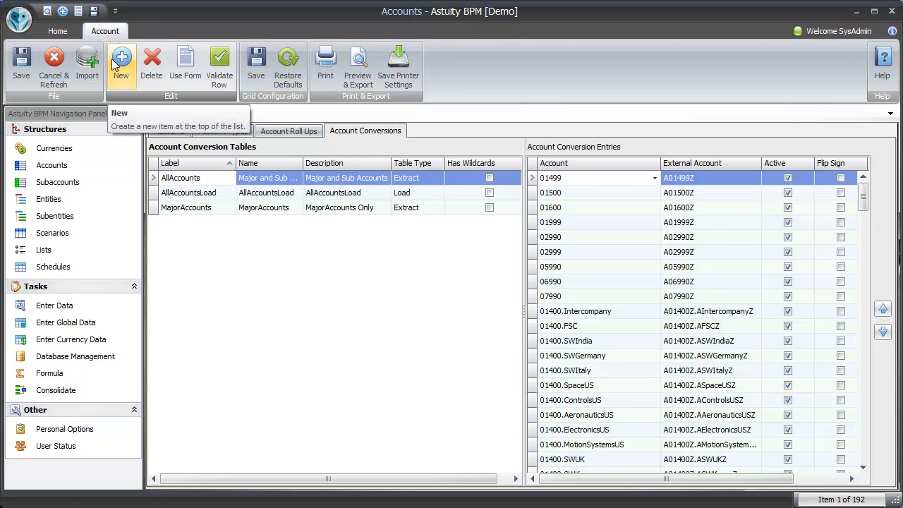
click(185, 72)
click(153, 178)
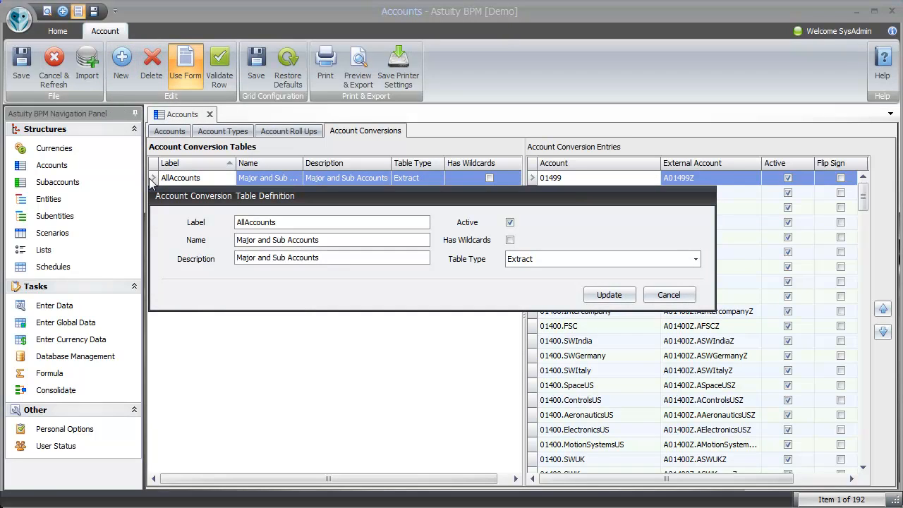
click(667, 294)
double_click(533, 182)
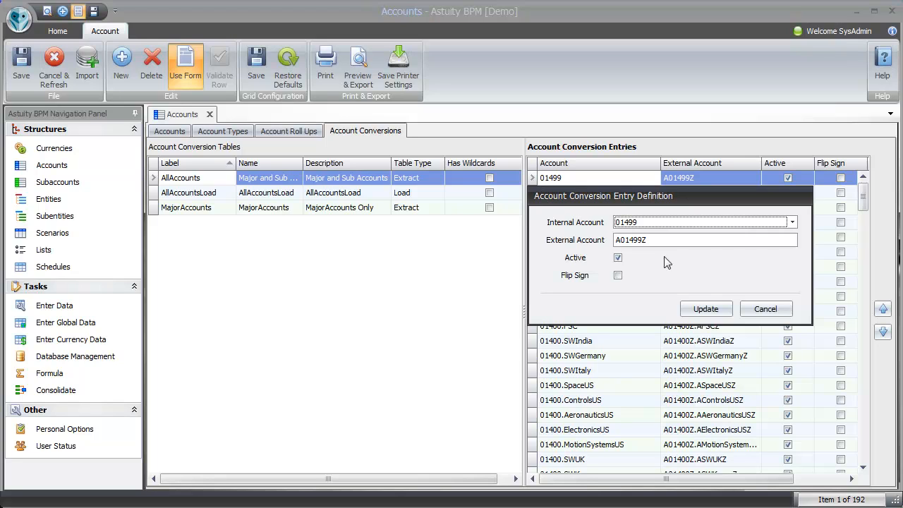
click(756, 311)
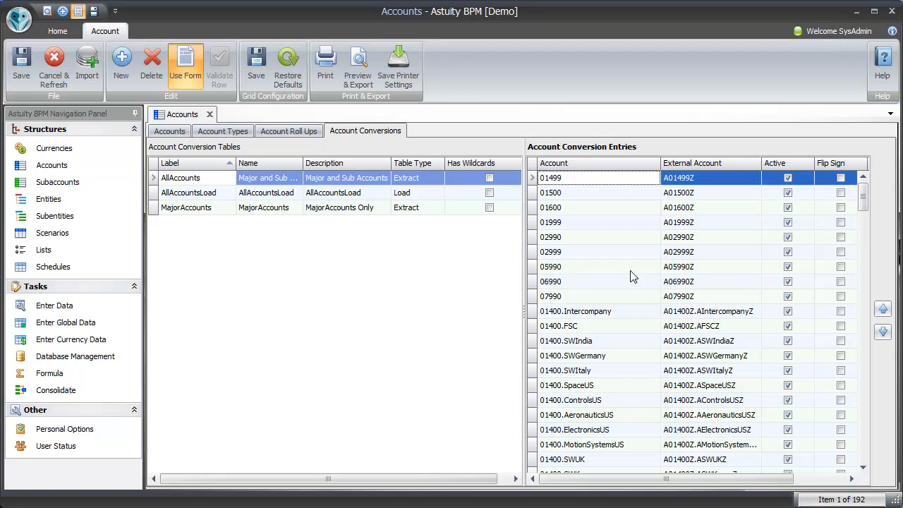
Step: Load AccountConversionEntries.xlsx into the import window for account conversion entries
click(88, 74)
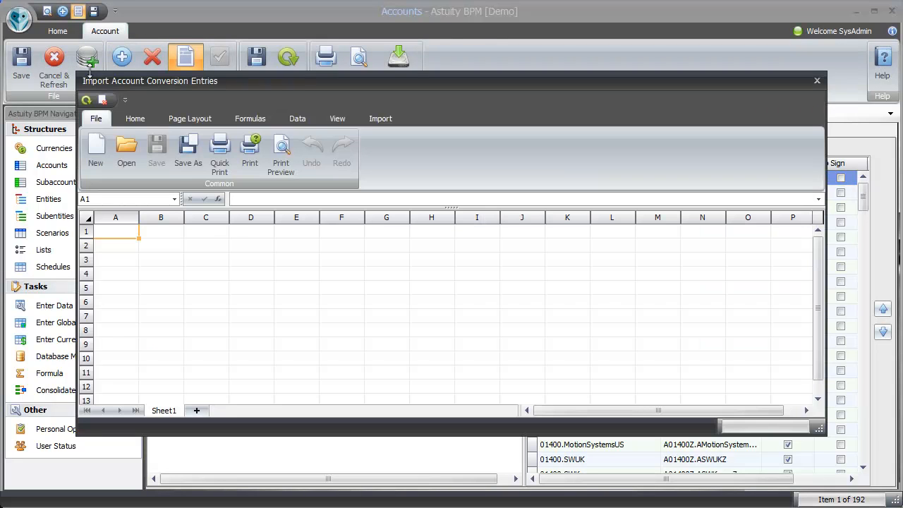
click(128, 148)
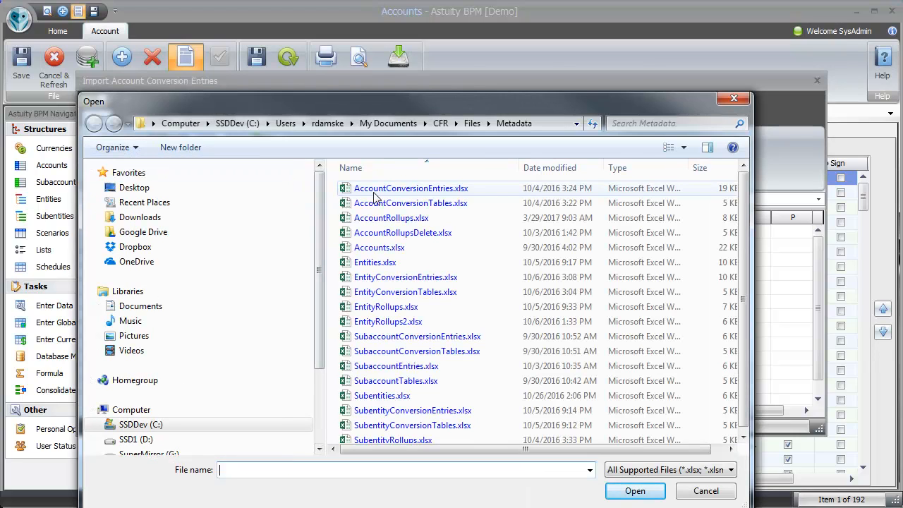
double_click(375, 194)
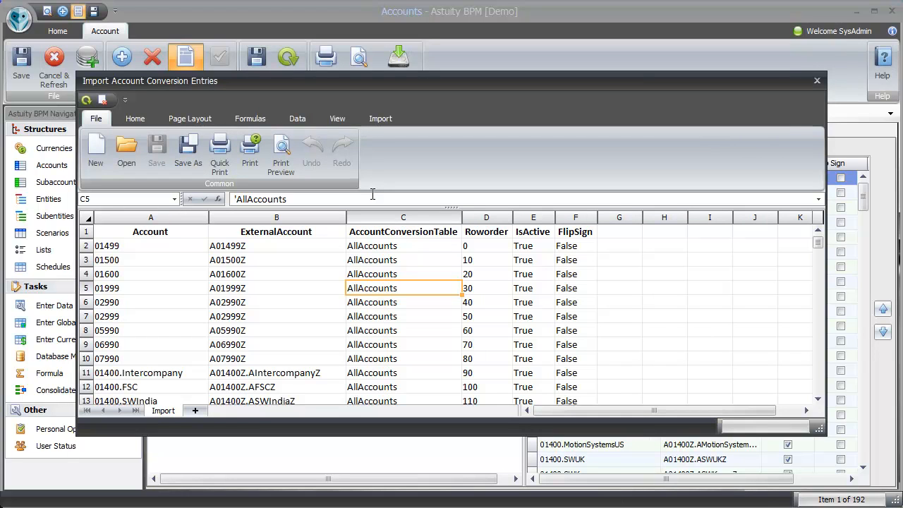
Step: Test the import of the loaded account conversion entries and close the import window without importing
click(378, 121)
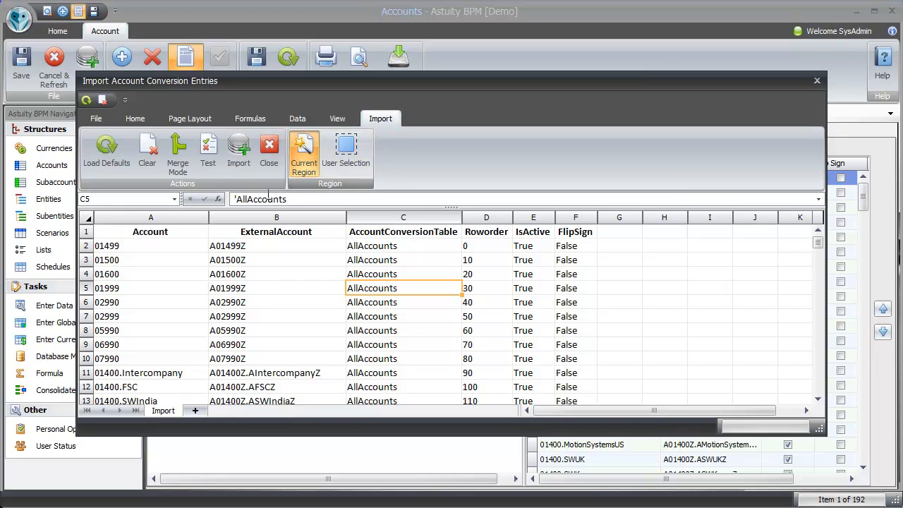
click(201, 152)
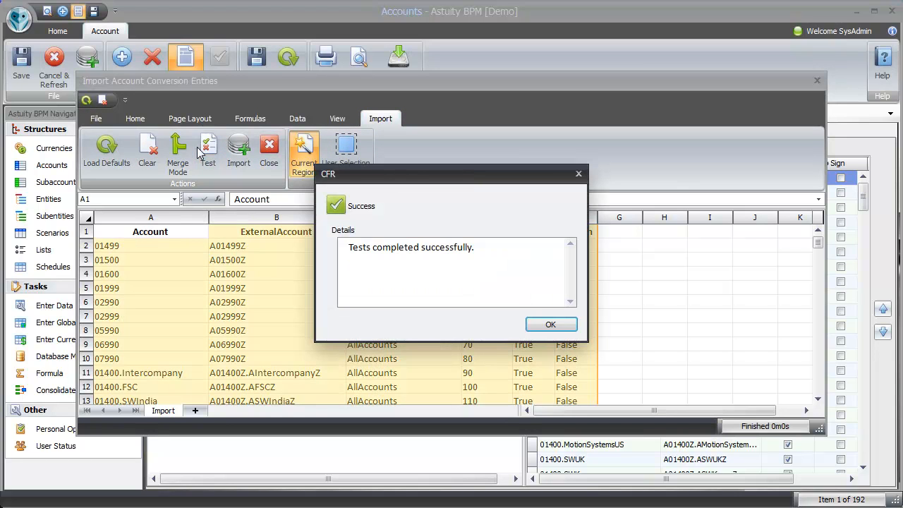
click(550, 325)
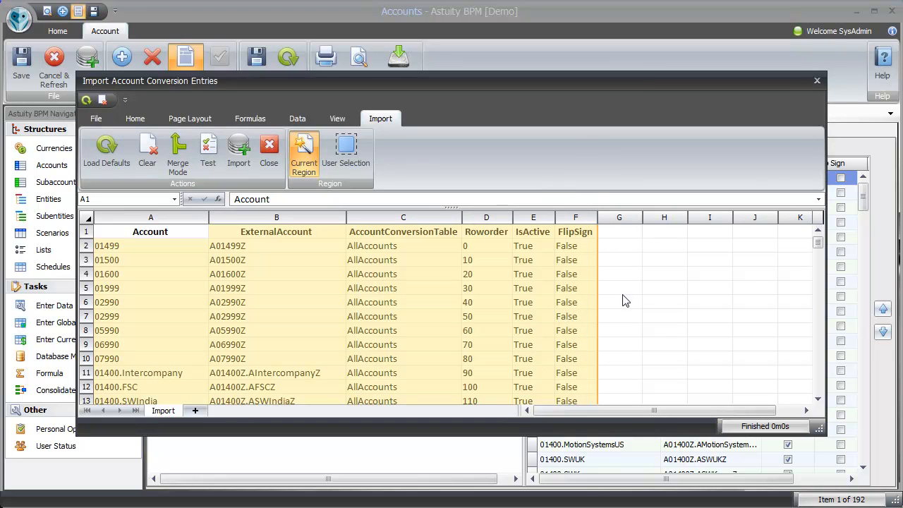
click(816, 80)
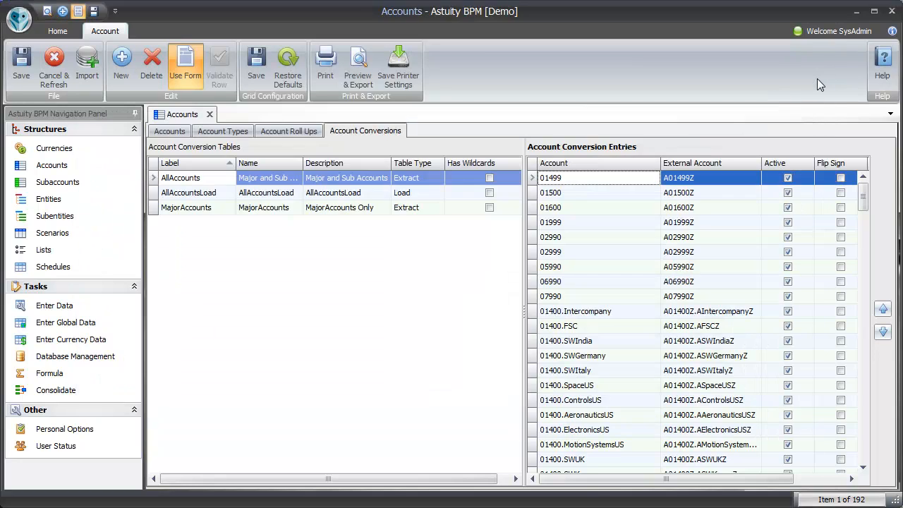